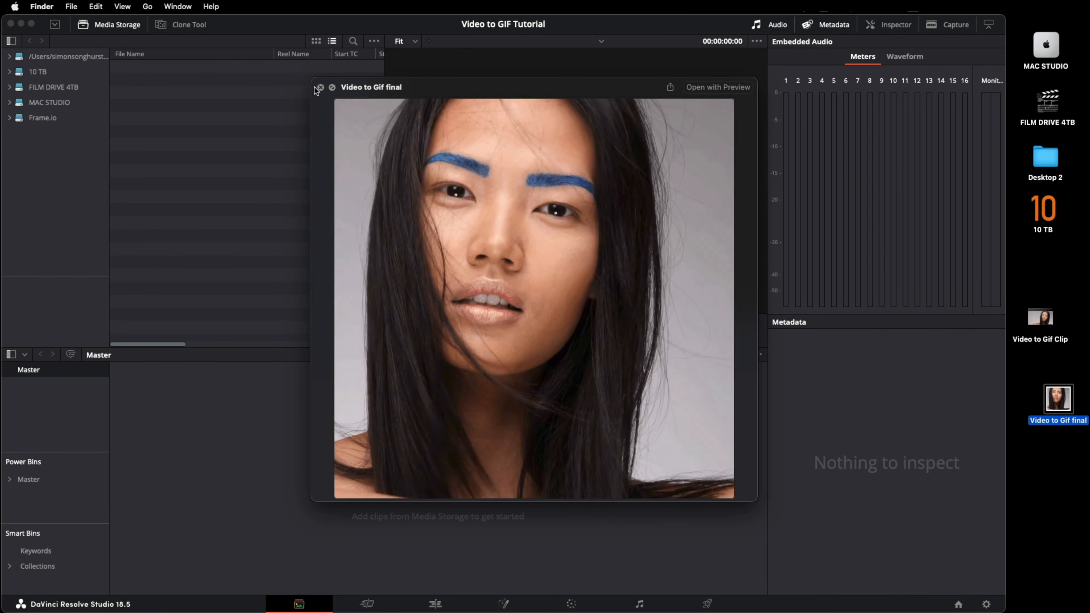
- Import the Video to Gif Clip file from the desktop into the media pool
click(365, 23)
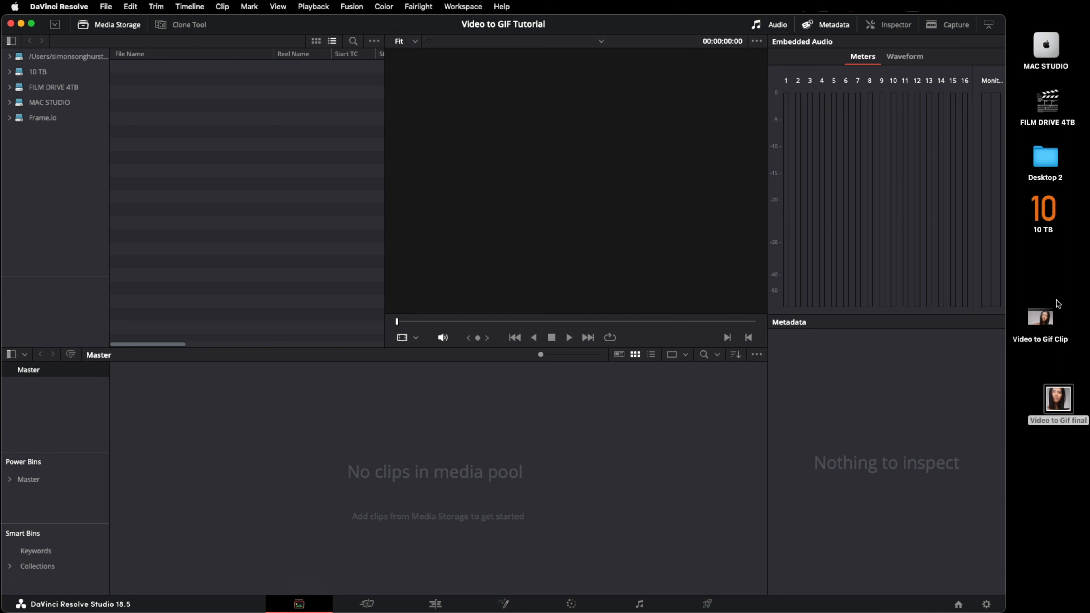
drag(1047, 325, 397, 487)
- Create a timeline from the imported clip with its own custom format of 1000 x 1000 at 25 frames per second
right_click(136, 388)
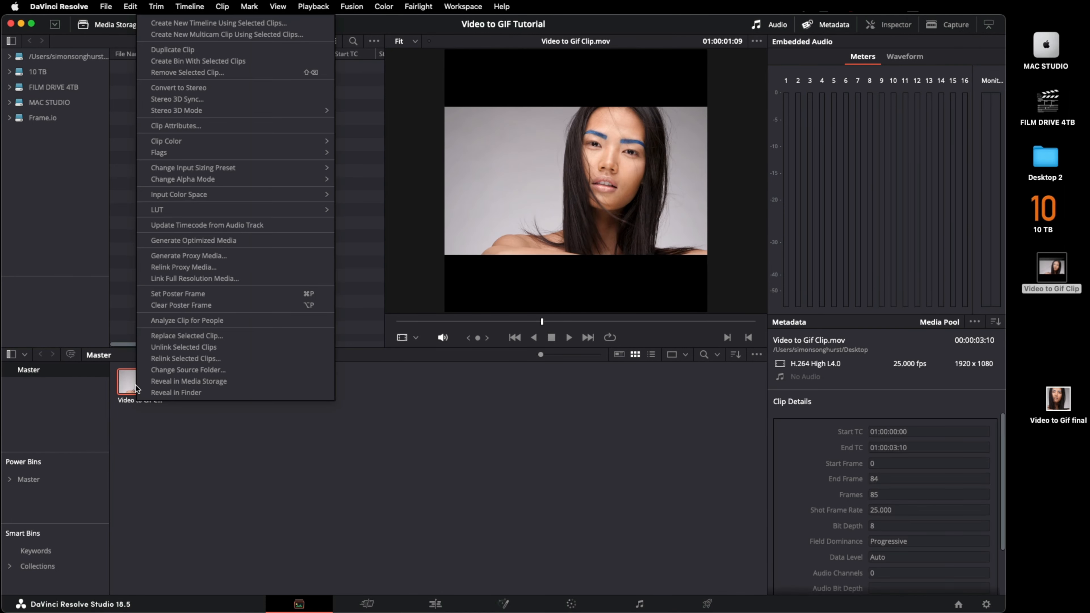
click(220, 23)
click(409, 419)
click(502, 253)
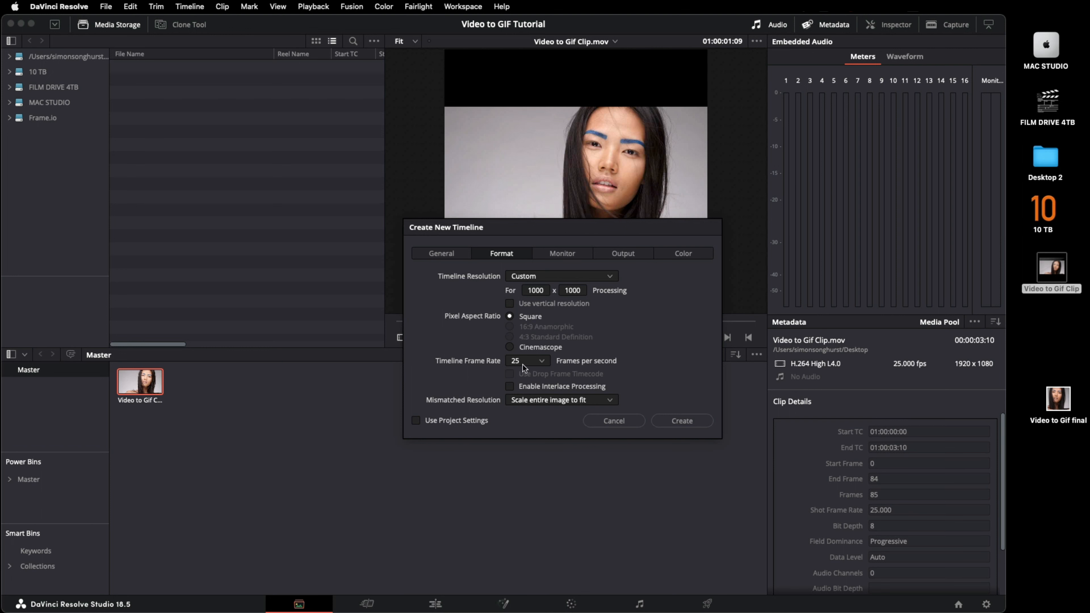
click(676, 422)
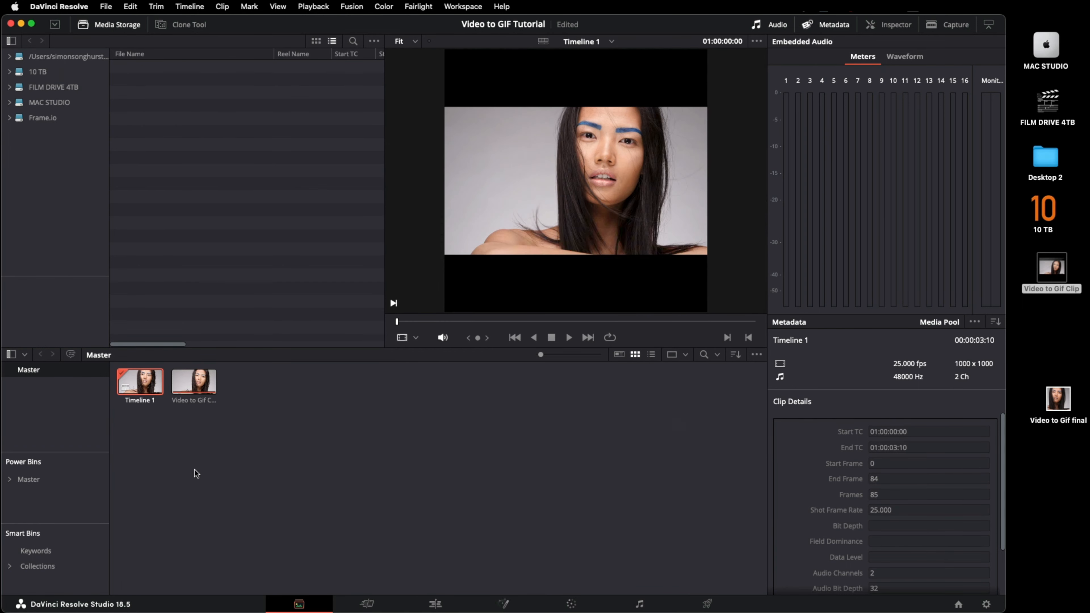
- Open Timeline 1 for editing and show the video properties of its clip
double_click(143, 379)
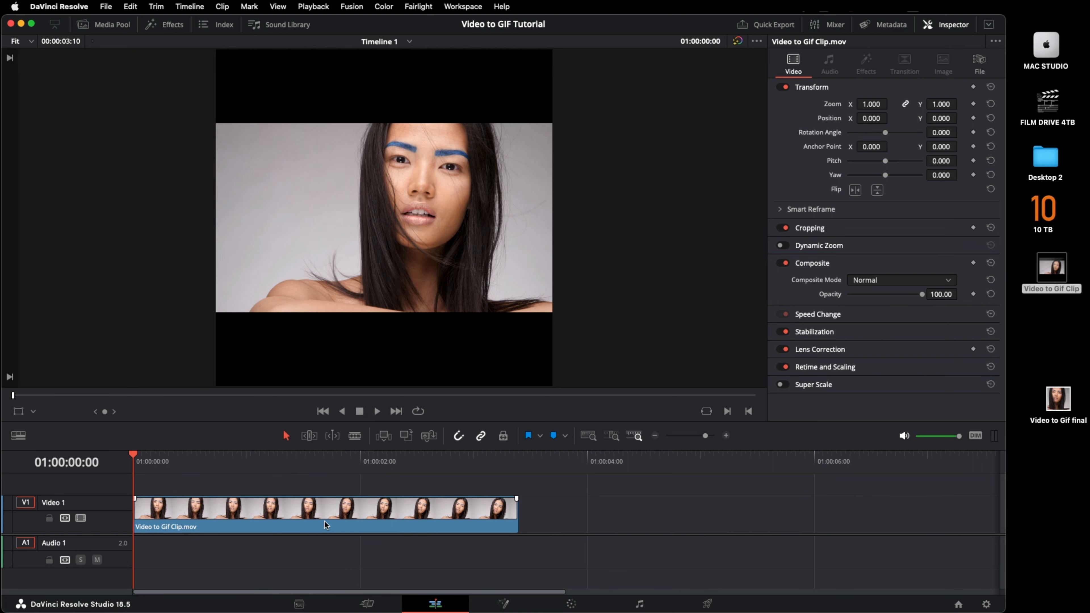
click(299, 518)
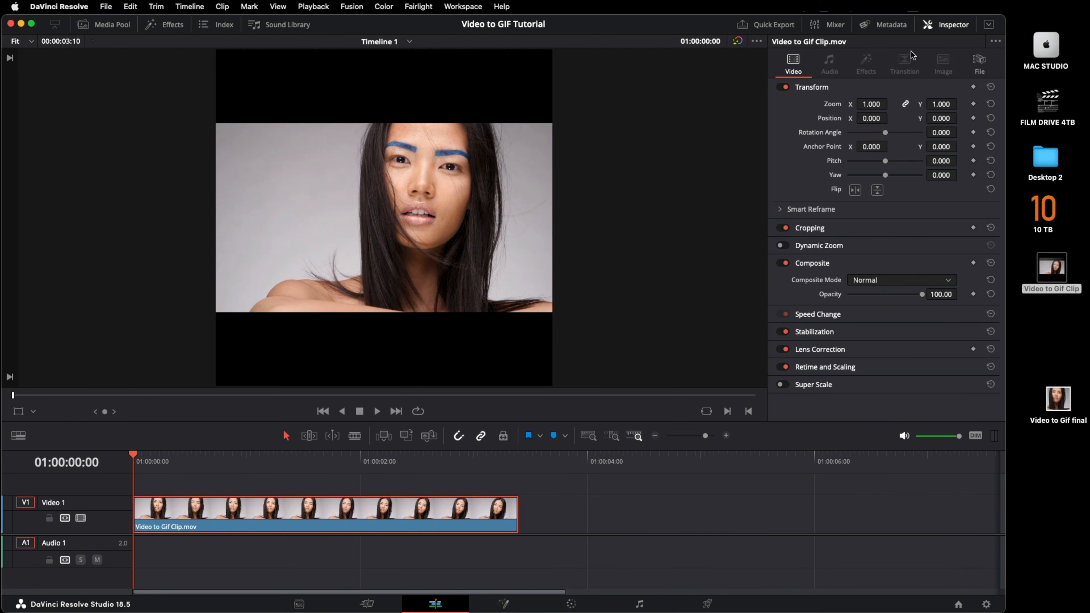
click(948, 25)
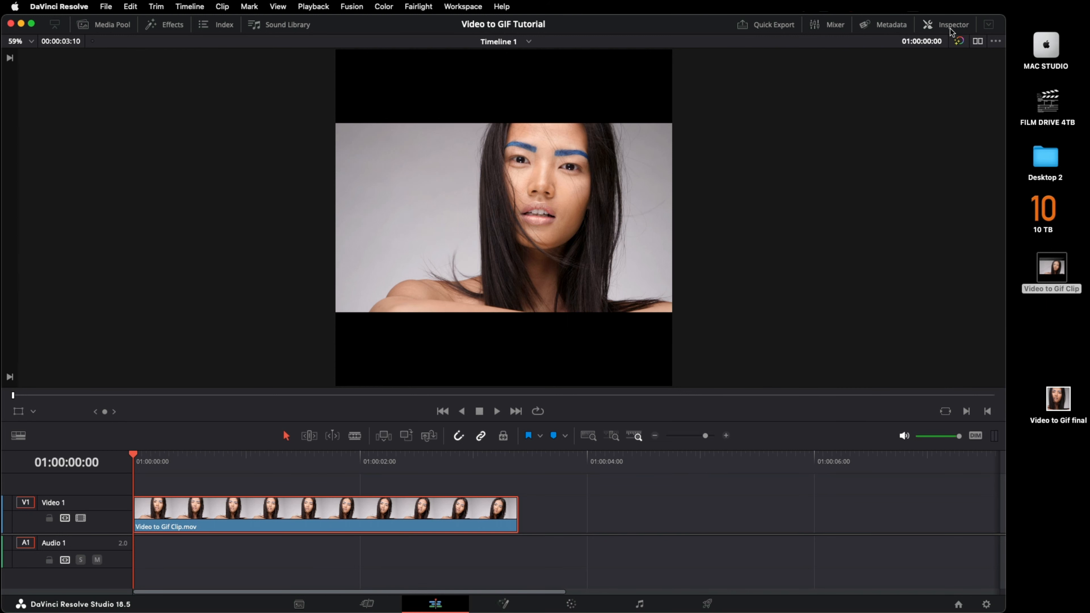
click(951, 26)
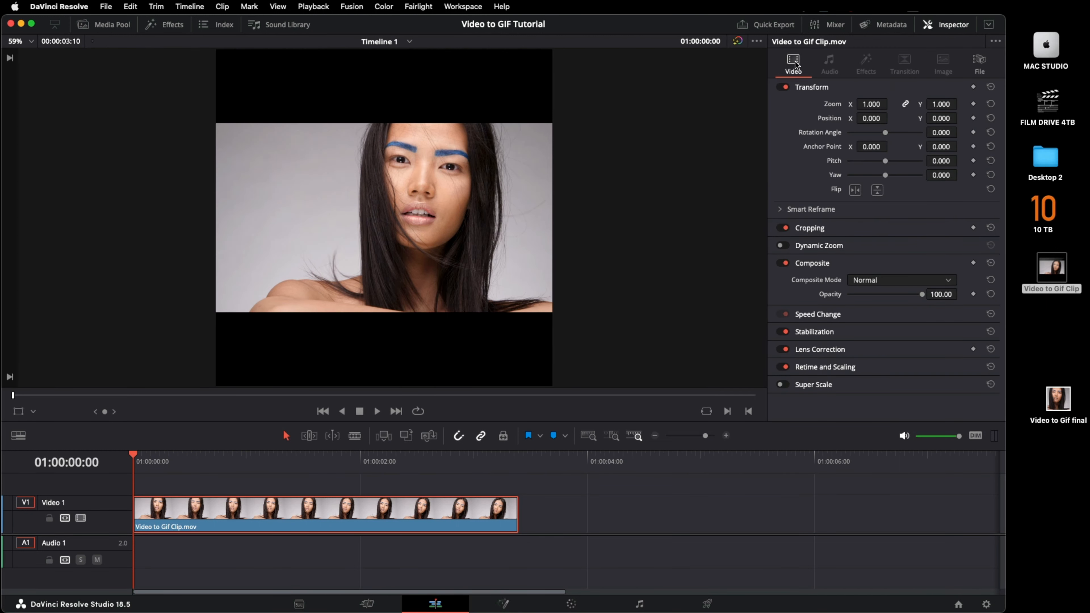
- Reframe the clip with a zoom of 1.870 and an X position of -281, and play it back to check the framing
drag(867, 103, 893, 103)
key(super+s)
mouse_move(895, 120)
mouse_down()
mouse_move(862, 120)
mouse_move(876, 121)
mouse_up()
key(space)
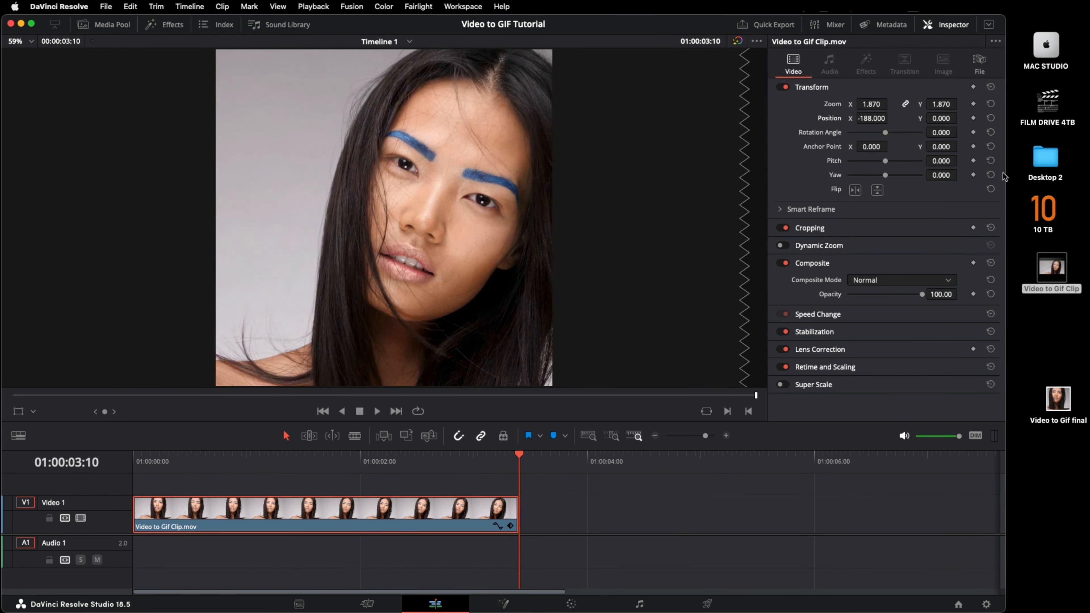
drag(876, 119, 877, 120)
drag(187, 466, 119, 460)
key(space)
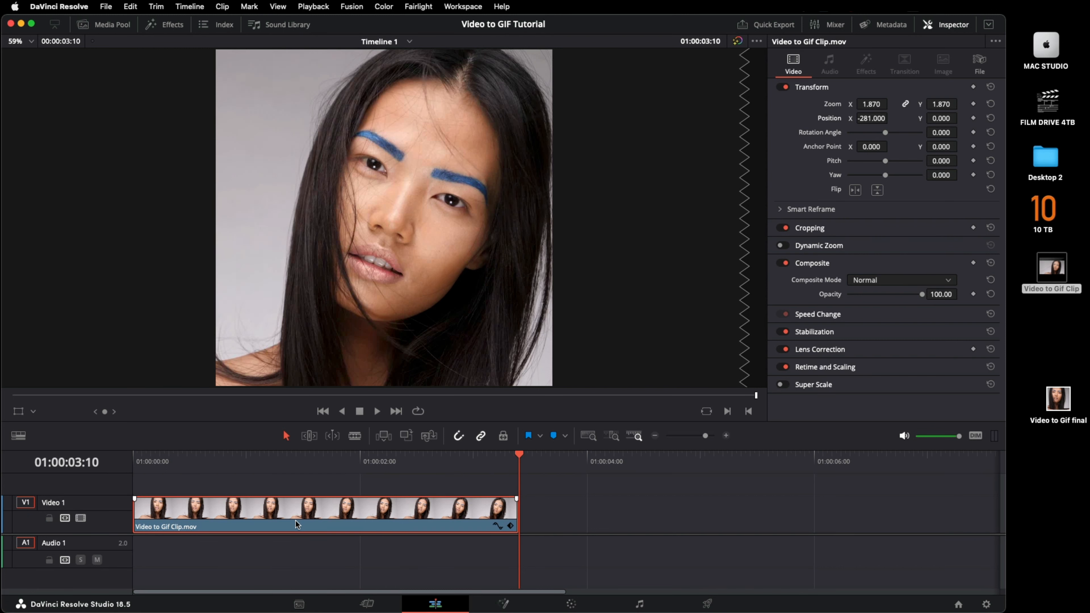
- Place a reversed copy of the clip directly after the original on Video 1 and play through both
drag(251, 516, 638, 514)
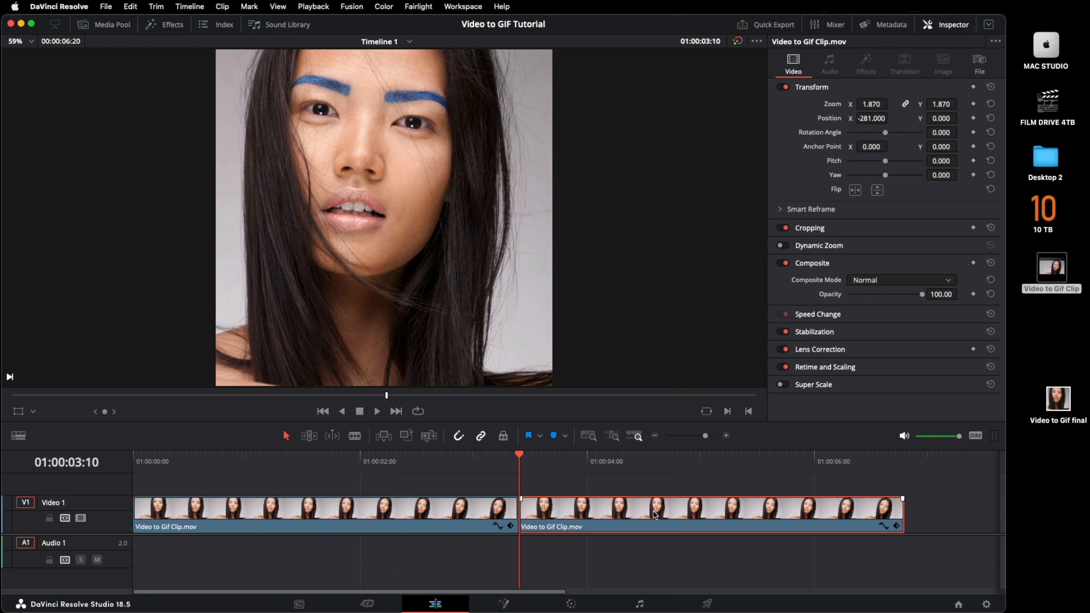
right_click(628, 517)
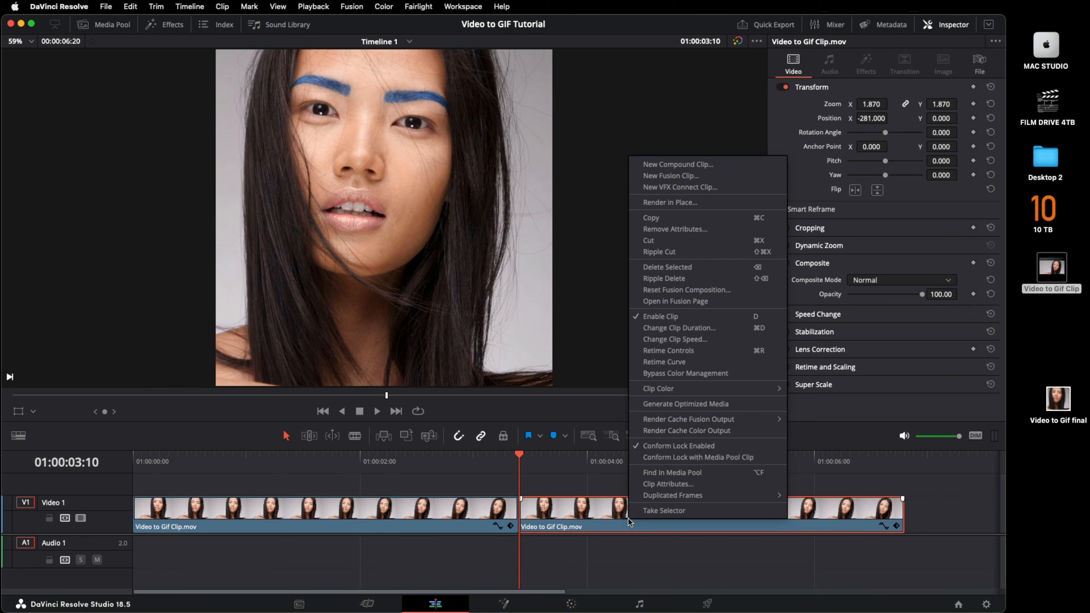
click(710, 344)
click(761, 375)
click(813, 474)
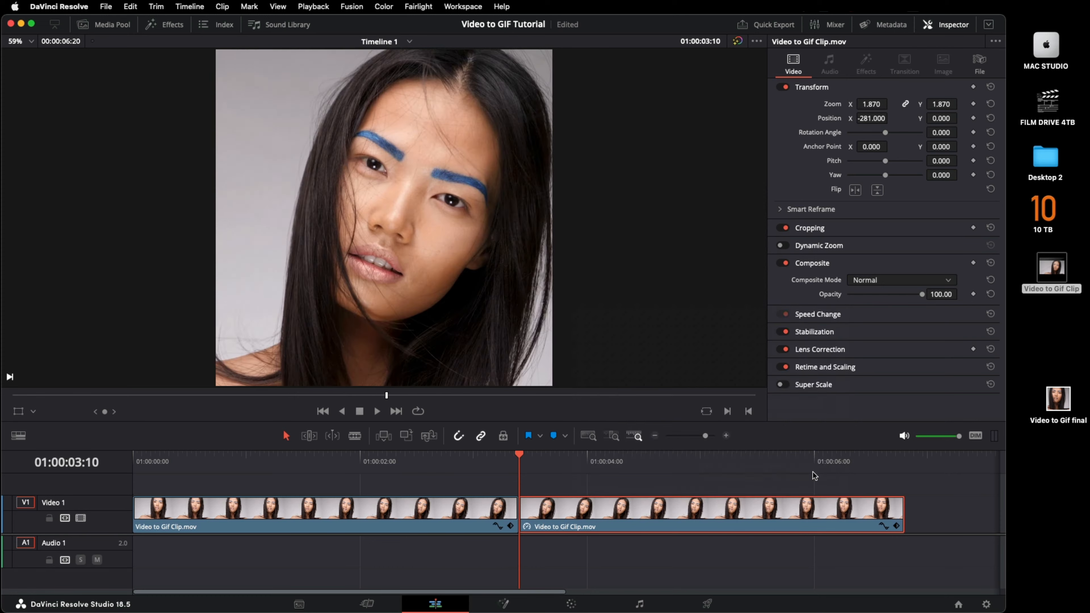
drag(518, 456, 101, 475)
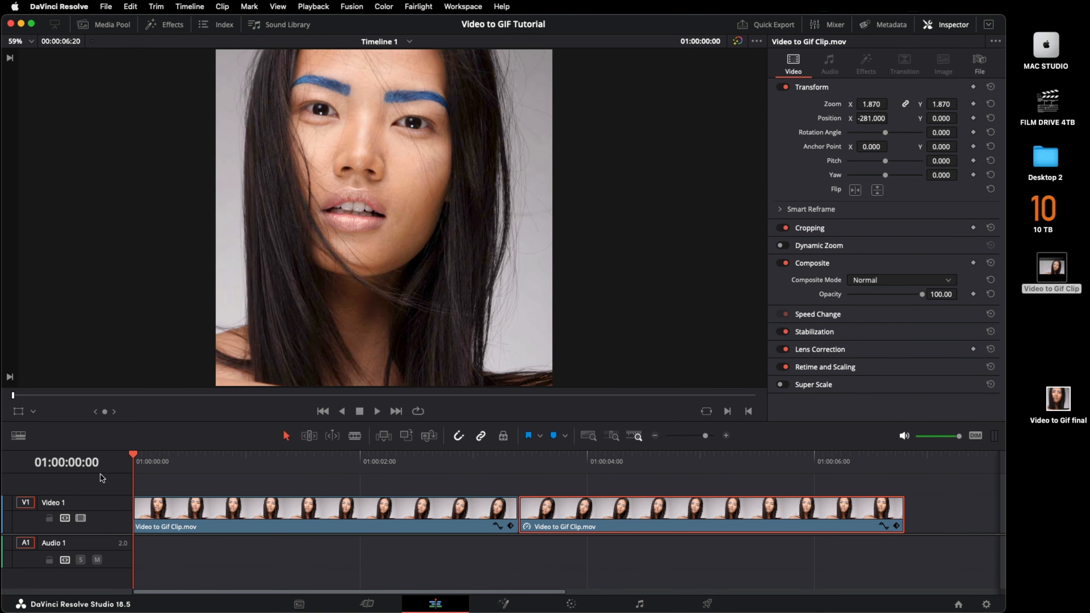
key(End)
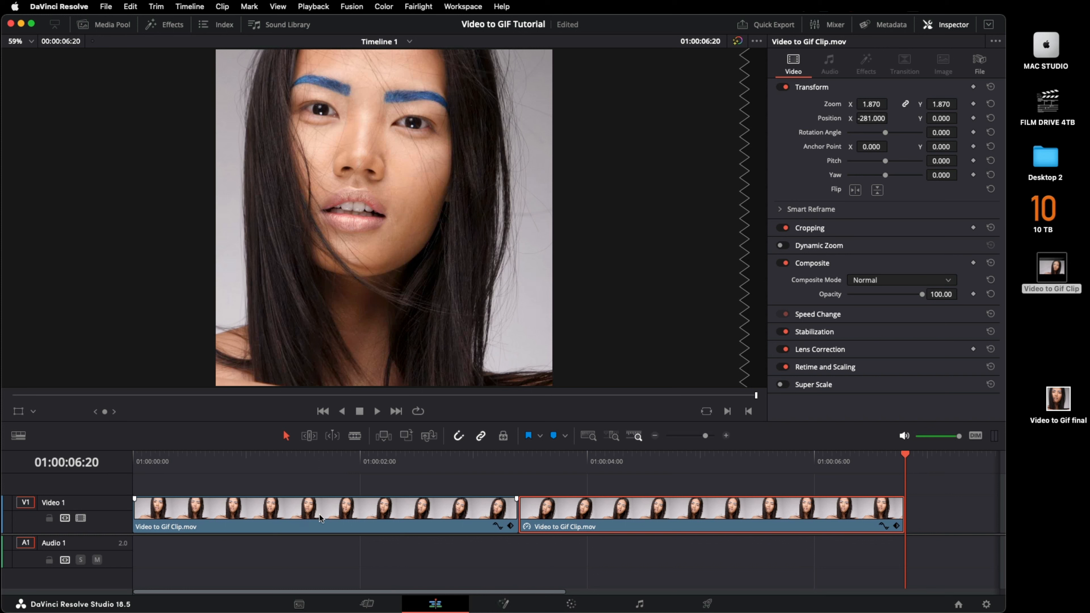
- Mark the In point at the start of the timeline and the Out point at the end of the second clip
key(Home)
click(904, 458)
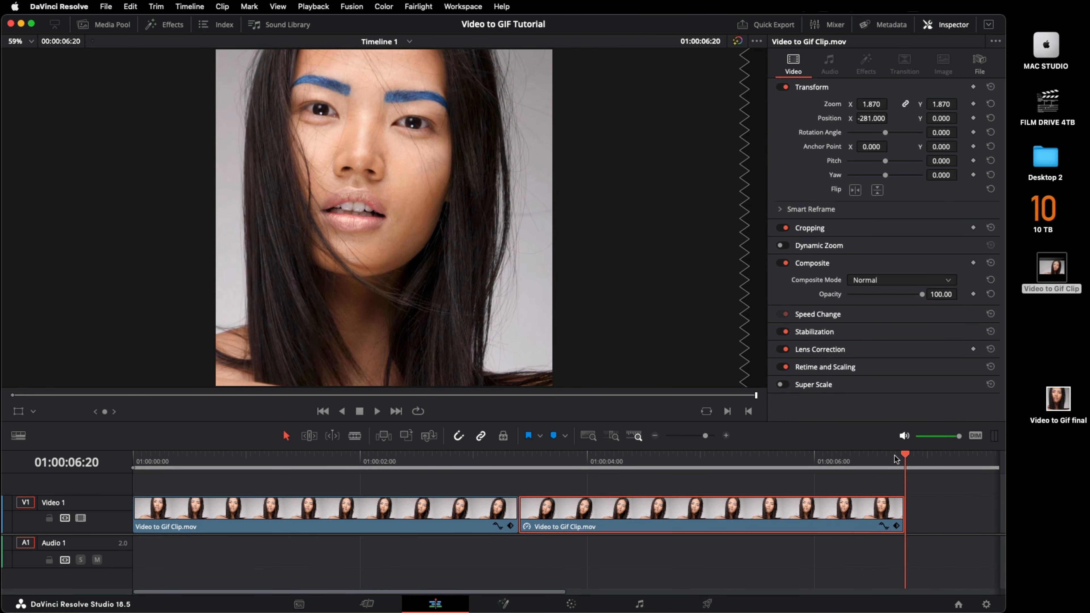
key(Home)
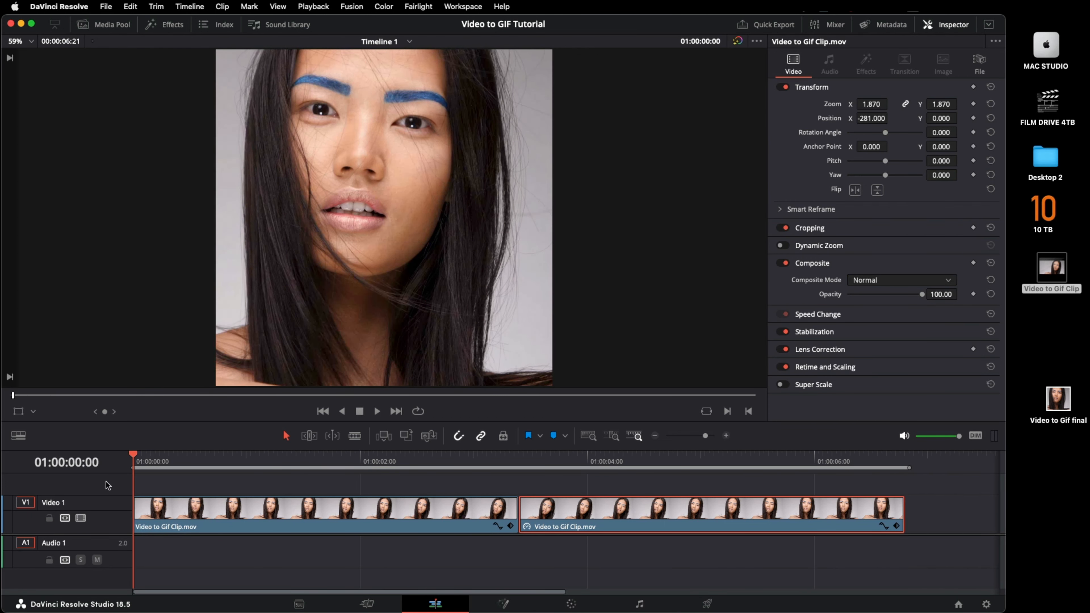
- Turn on looping and play the marked range to check how the forward and reversed clips repeat
click(420, 411)
key(space)
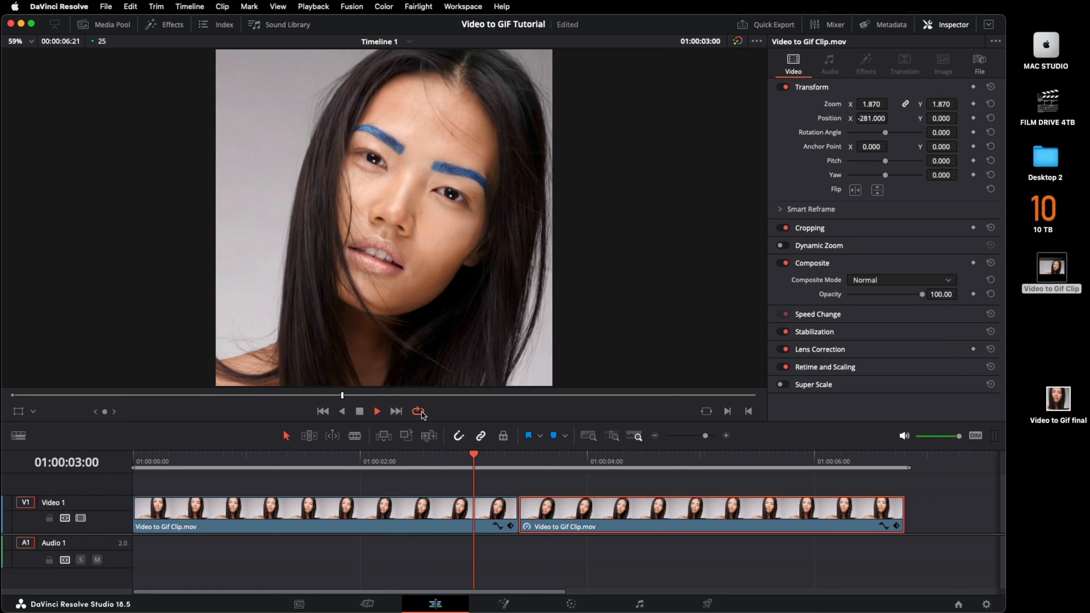
key(space)
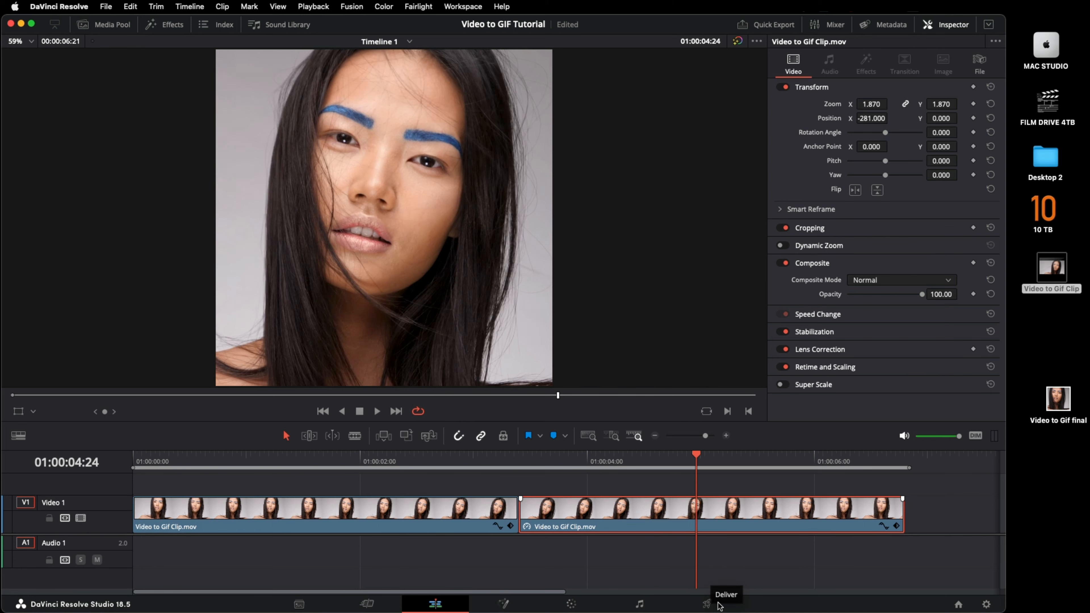
- Go to the render settings, name the output file Gif to Video Final and set its destination to the Desktop
click(707, 604)
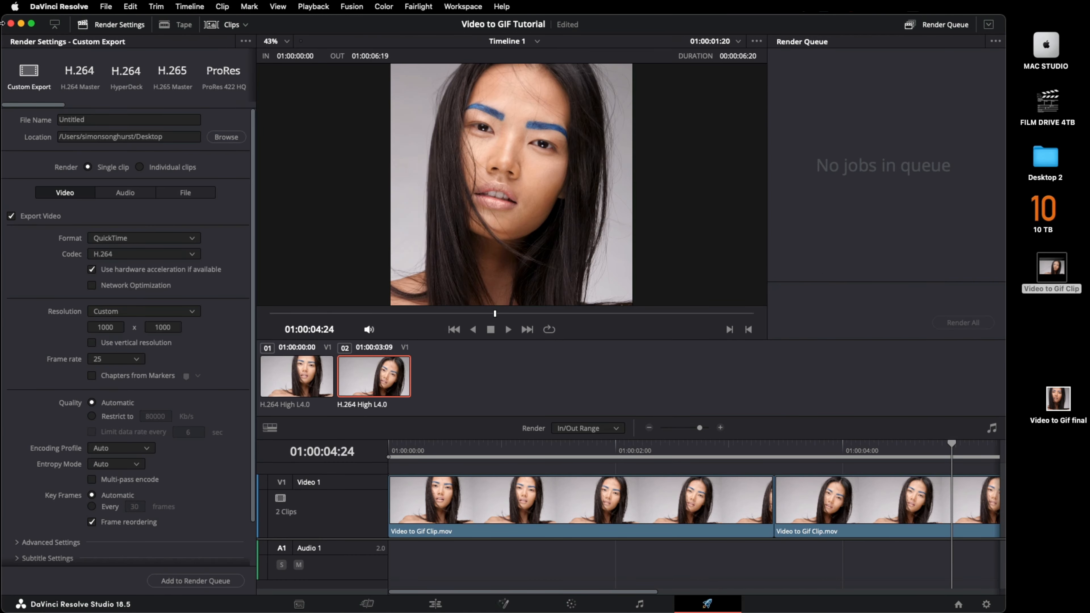
click(31, 24)
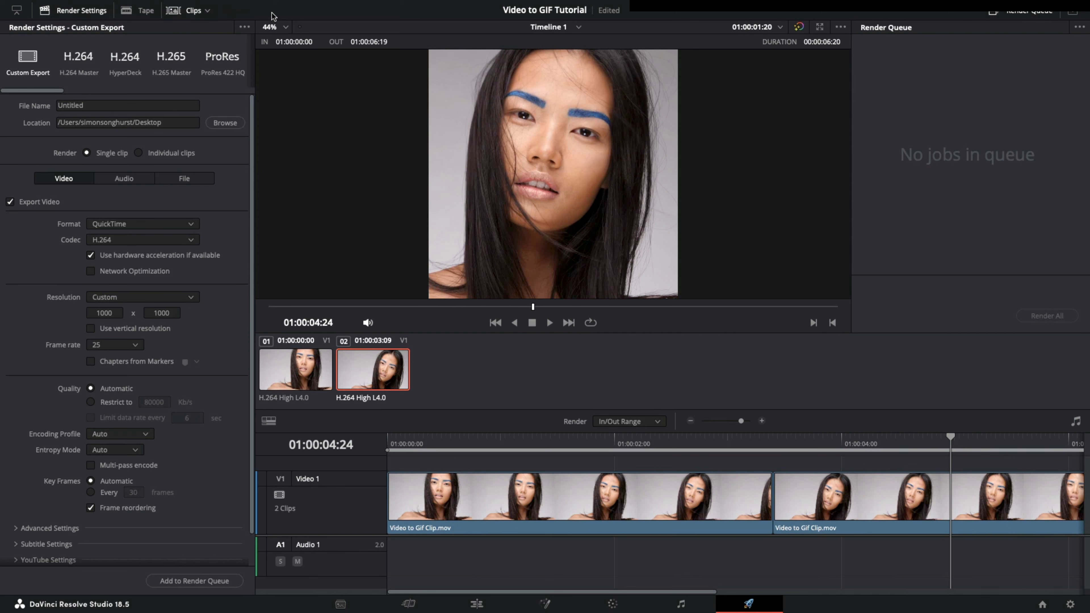
click(142, 108)
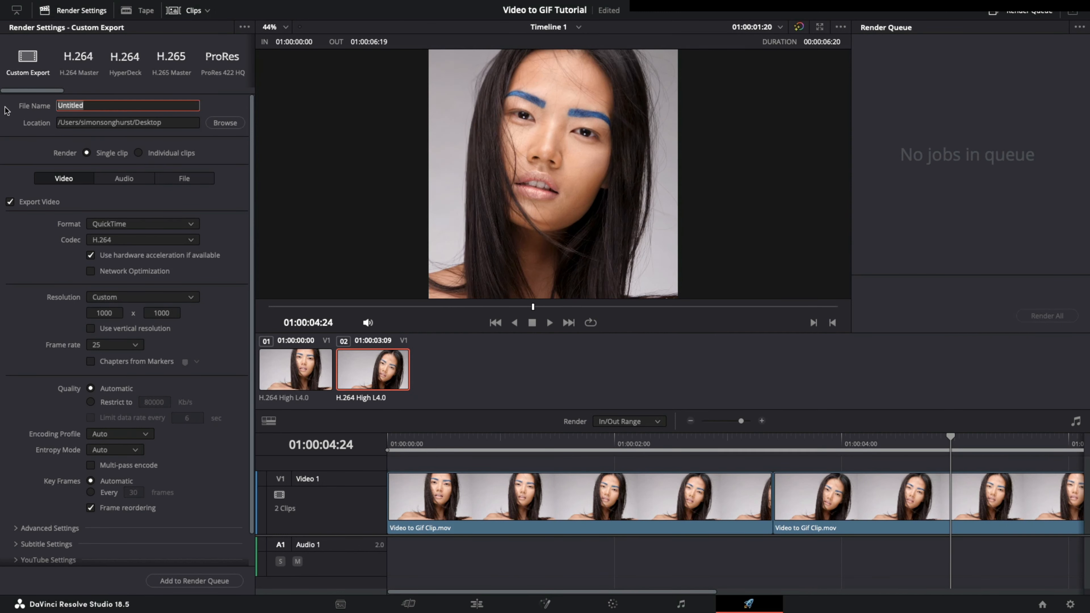
text(Gif to Video Final)
click(224, 123)
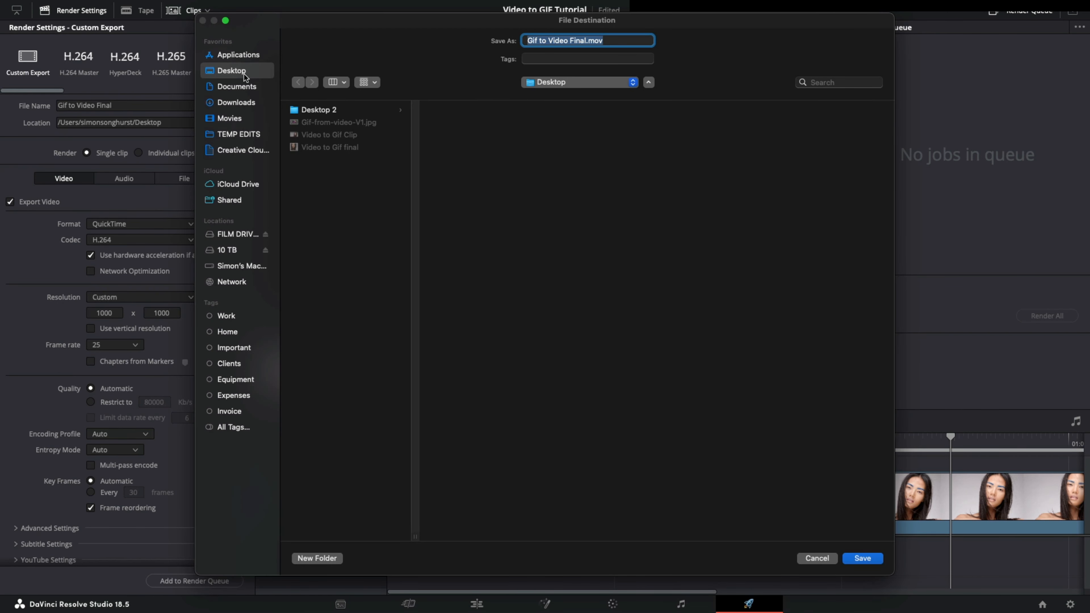
click(870, 560)
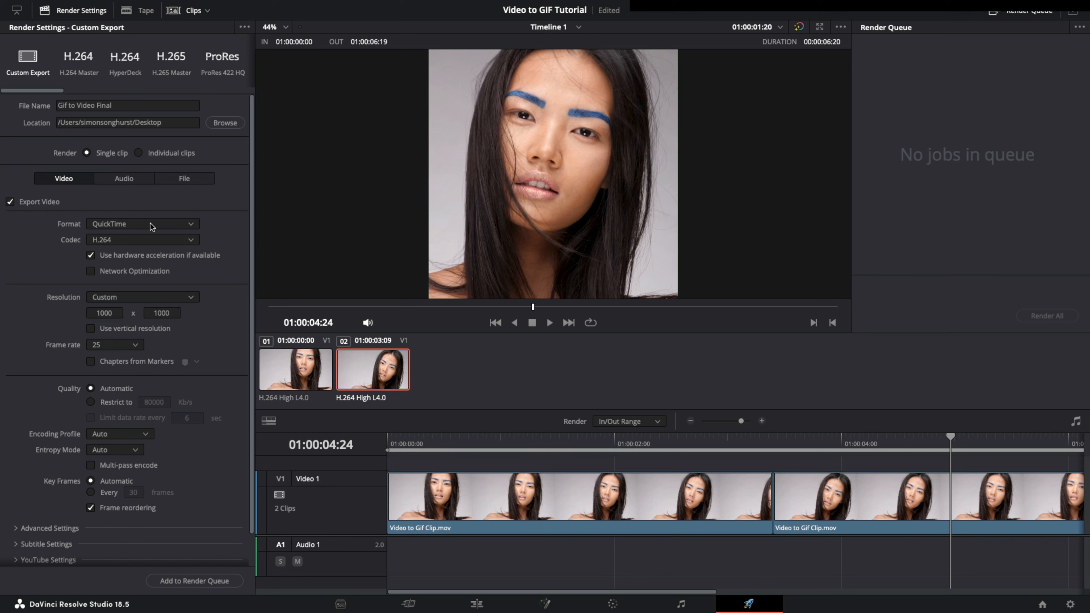
- Set the export format to GIF with the Animated GIF codec
click(150, 224)
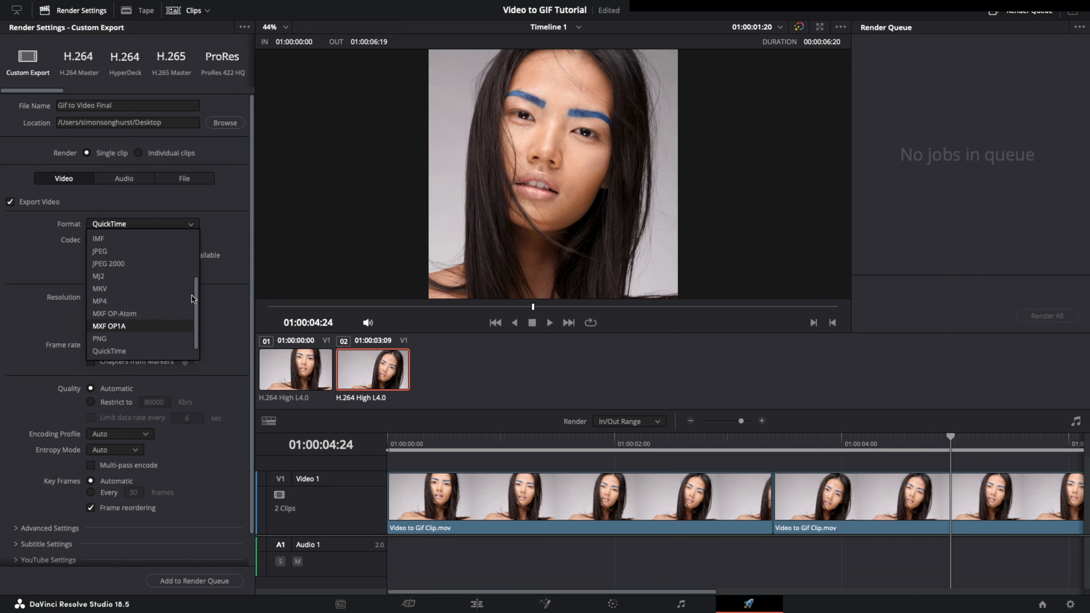
click(107, 301)
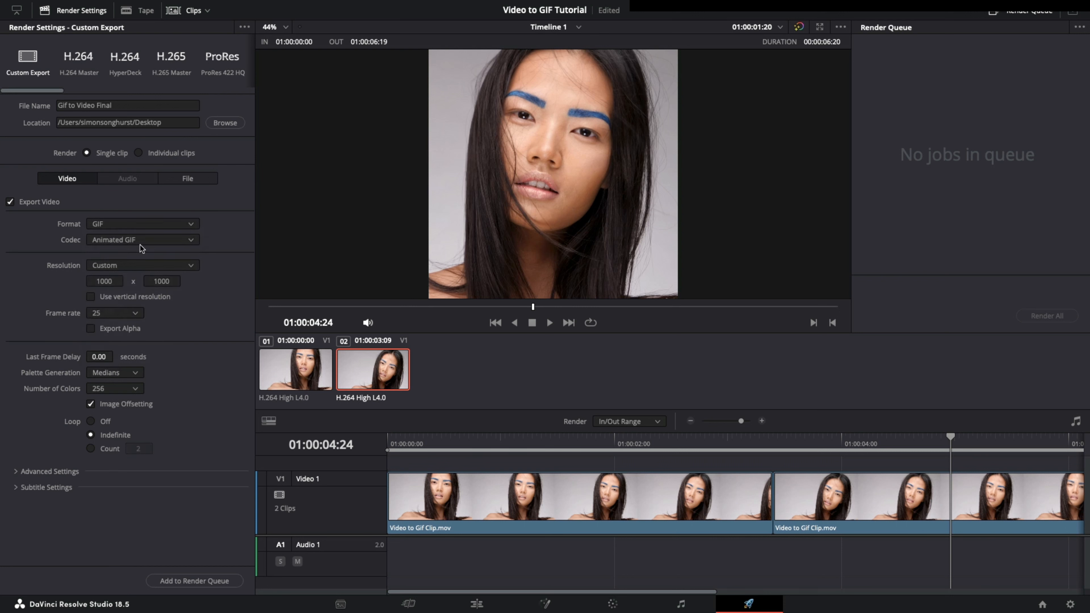